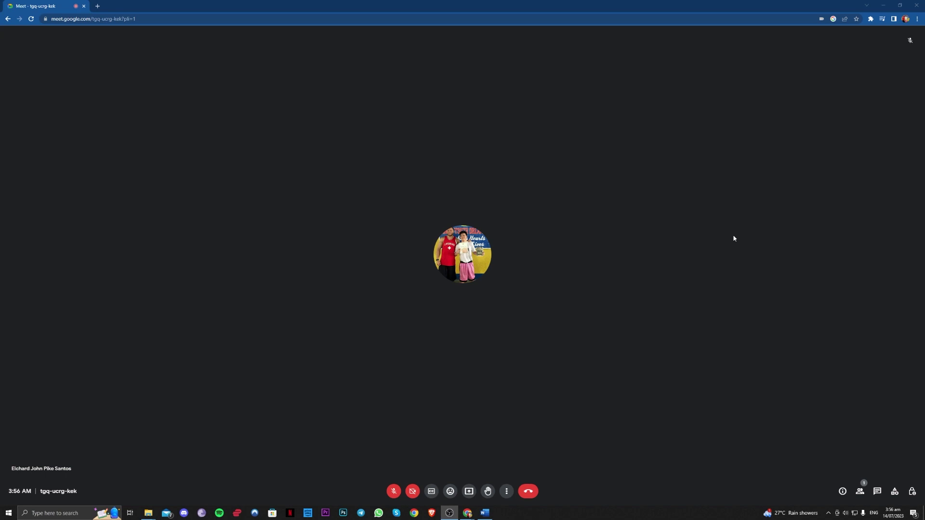
Step: Open the Sound control panel's Recording tab from the taskbar speaker and select Headset Microphone
{"action": "right_click", "coordinate": [848, 515]}
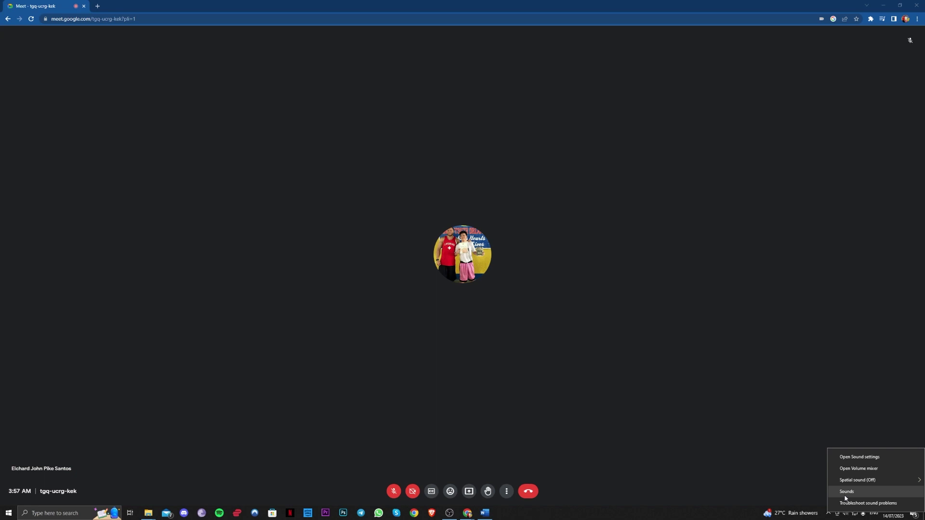
{"action": "left_click", "coordinate": [845, 496]}
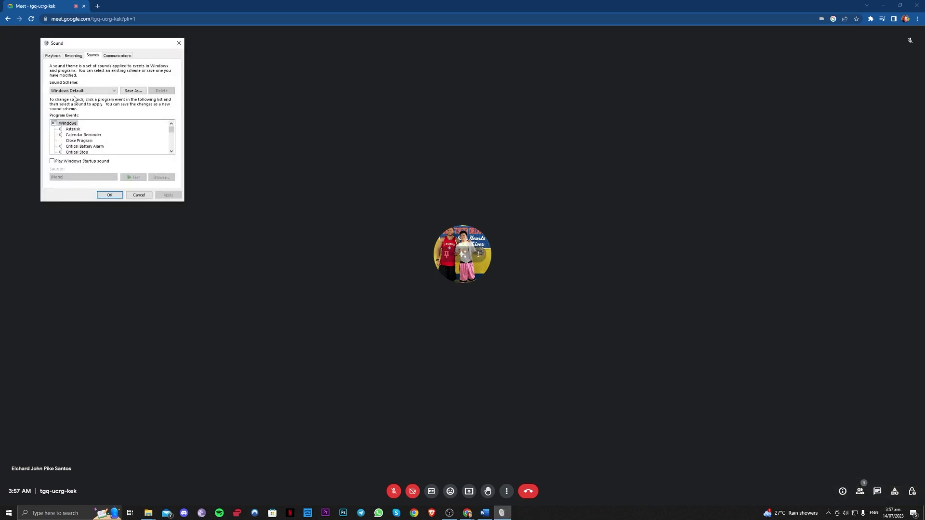
{"action": "left_click_drag", "start_coordinate": [85, 44], "coordinate": [292, 115]}
{"action": "left_click", "coordinate": [281, 126]}
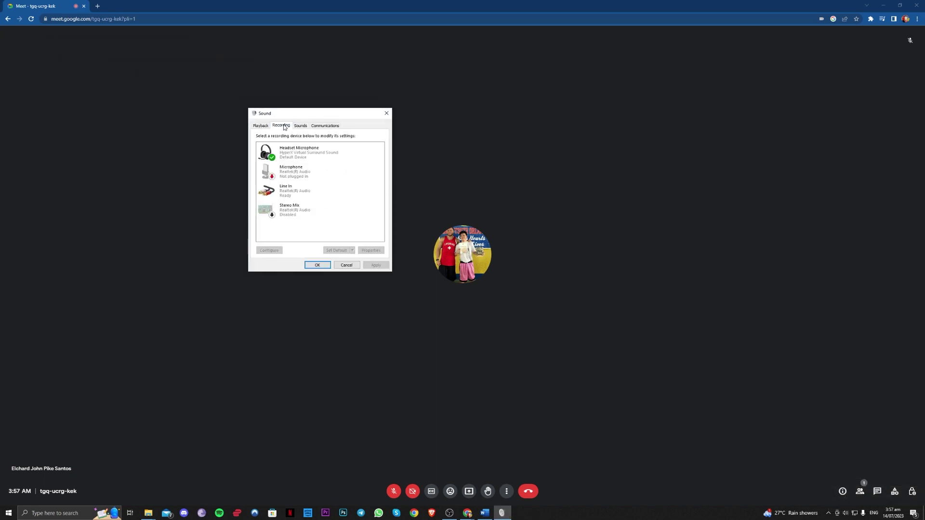
{"action": "left_click", "coordinate": [312, 159]}
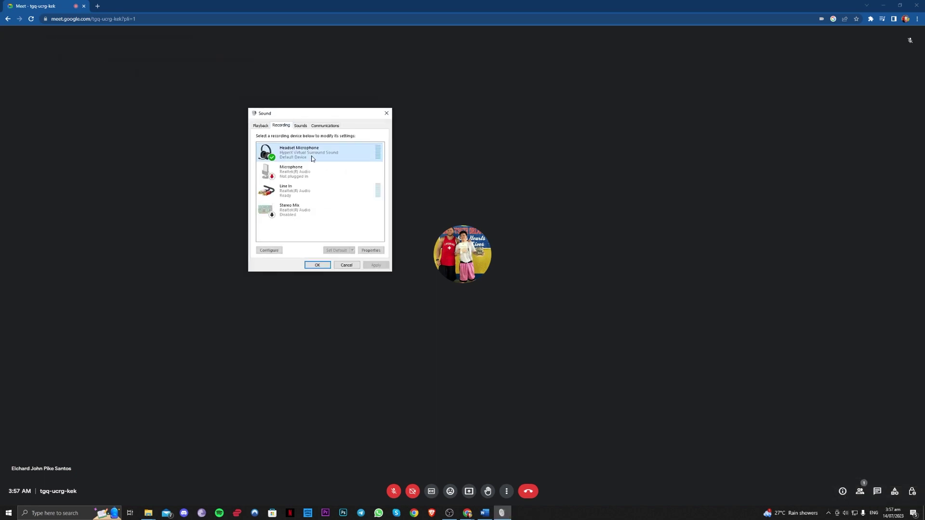
Step: Disable the Microphone recording device, then enable it again
{"action": "right_click", "coordinate": [379, 155]}
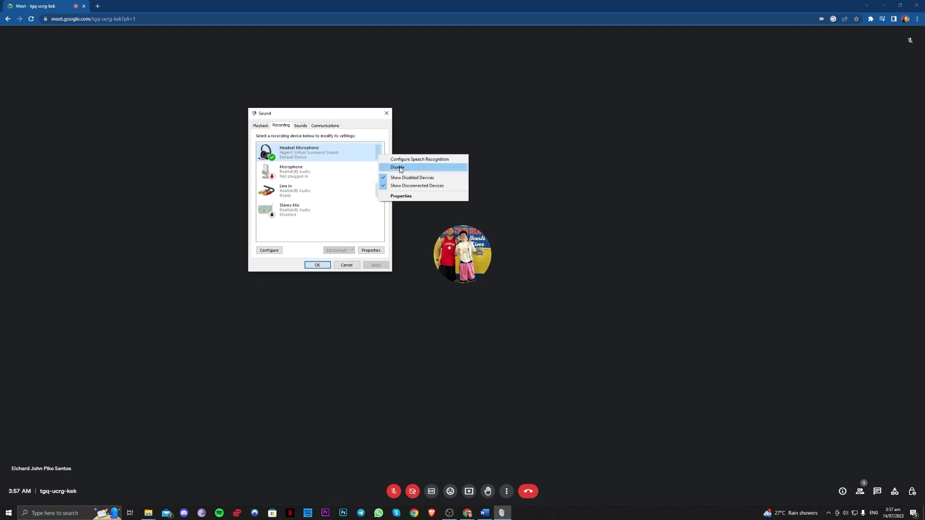
{"action": "left_click", "coordinate": [332, 179]}
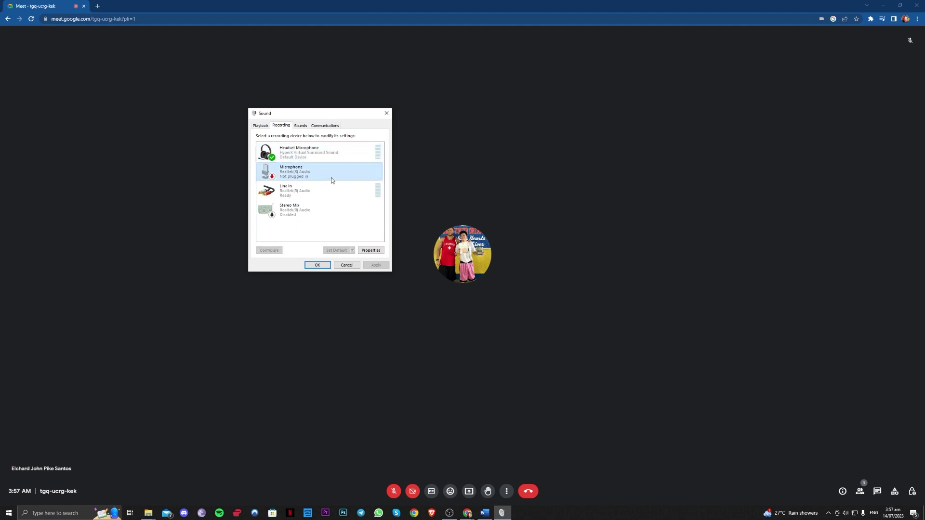
{"action": "right_click", "coordinate": [332, 179]}
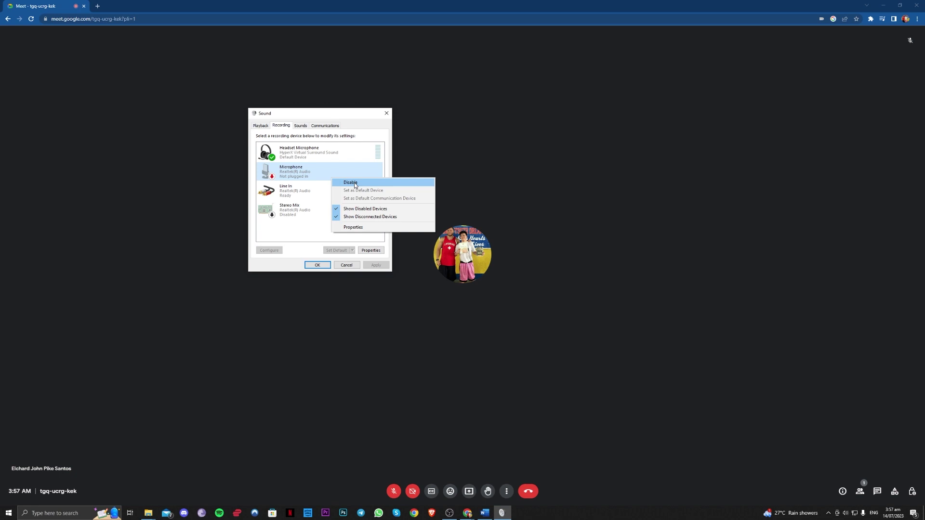
{"action": "left_click", "coordinate": [343, 184]}
{"action": "right_click", "coordinate": [336, 174]}
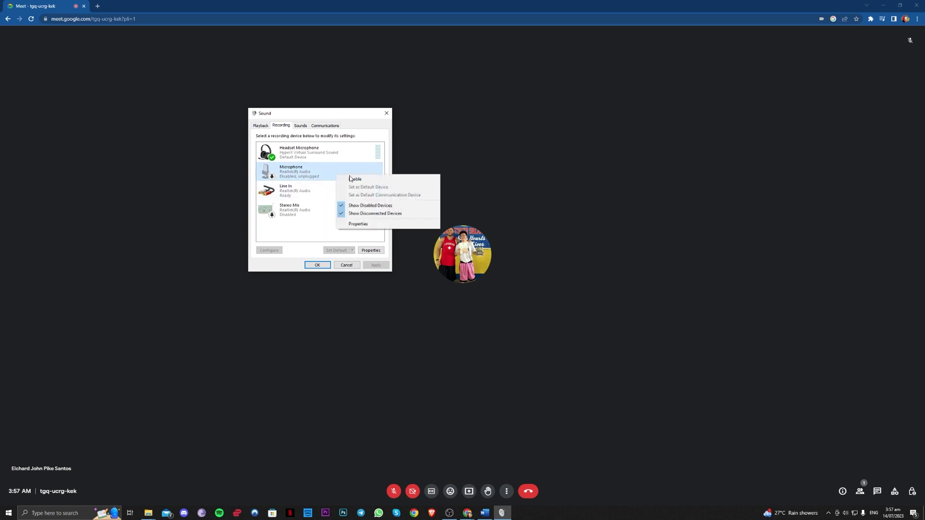
{"action": "left_click", "coordinate": [351, 178]}
Step: Reselect Headset Microphone and bring up its context menu
{"action": "right_click", "coordinate": [316, 209]}
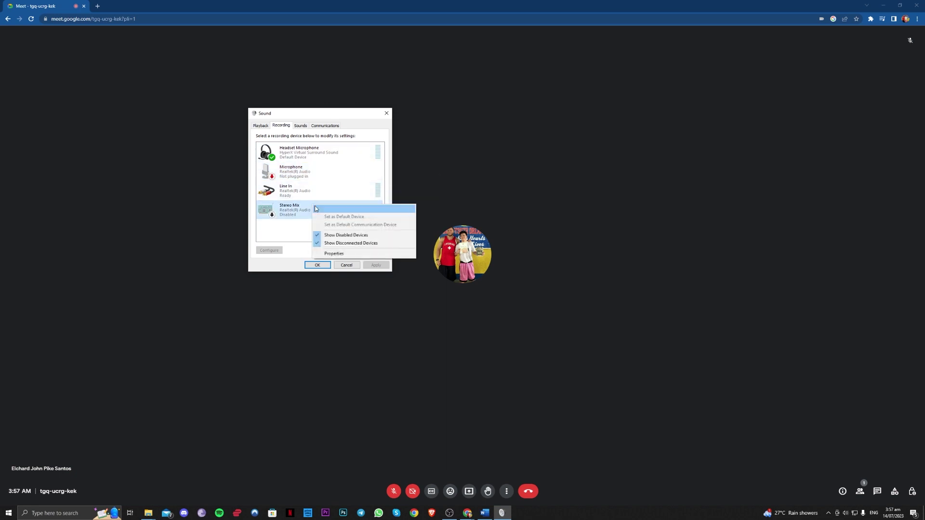
{"action": "left_click", "coordinate": [308, 156]}
{"action": "right_click", "coordinate": [309, 156]}
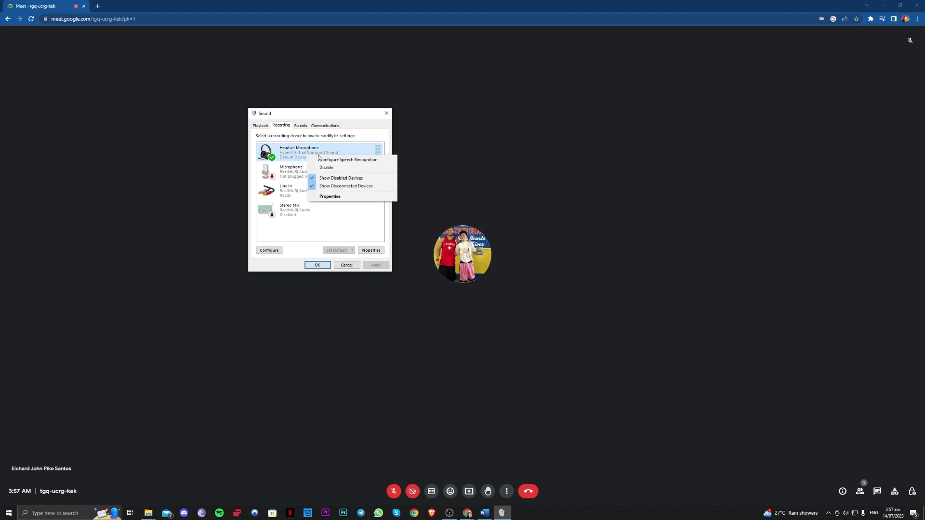
{"action": "left_click", "coordinate": [309, 152]}
{"action": "right_click", "coordinate": [308, 151]}
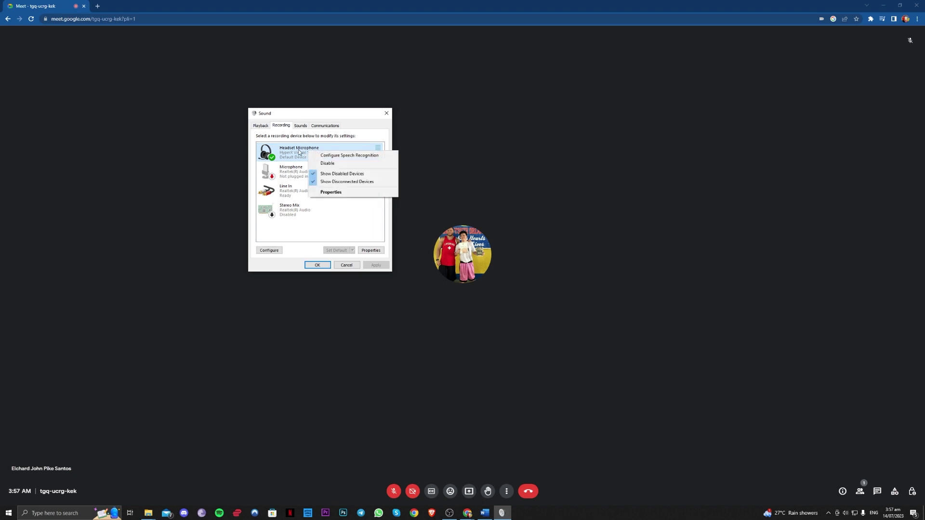
Step: Keep the Headset Microphone level at 100 with left and right balance at 100/100
{"action": "left_click", "coordinate": [331, 192]}
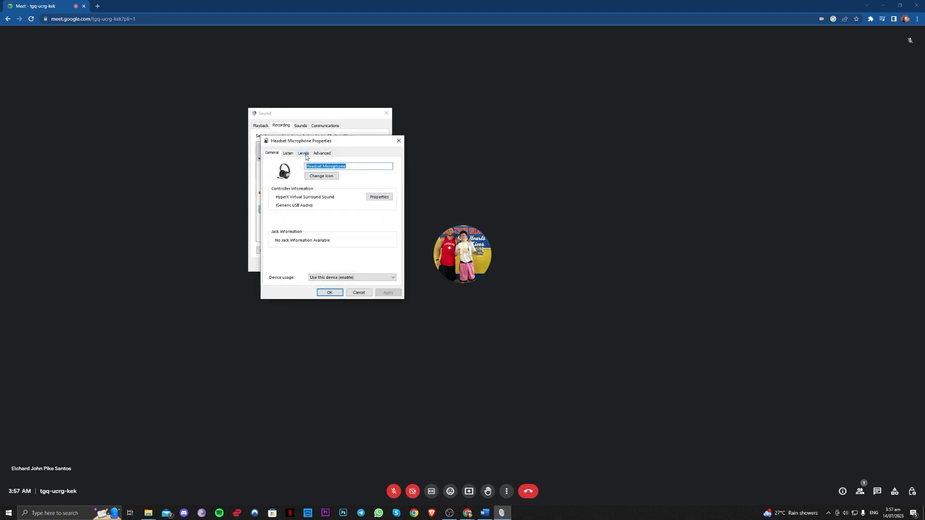
{"action": "left_click_drag", "start_coordinate": [313, 143], "coordinate": [396, 147]}
{"action": "left_click", "coordinate": [392, 157]}
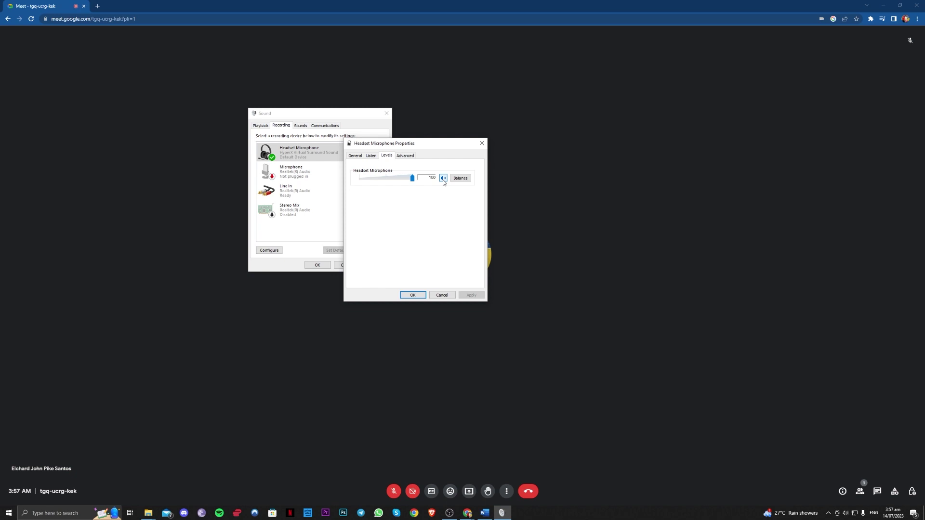
{"action": "scroll", "coordinate": [411, 182], "scroll_direction": "down", "scroll_amount": 2}
{"action": "scroll", "coordinate": [401, 182], "scroll_direction": "up", "scroll_amount": 2}
{"action": "left_click", "coordinate": [463, 181]}
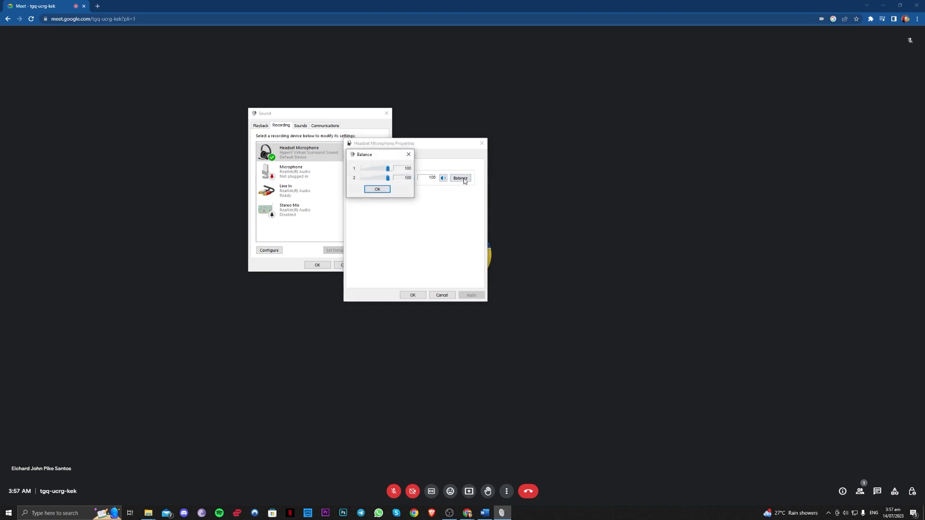
{"action": "left_click", "coordinate": [390, 191]}
Step: Review the Advanced, Listen and General tabs, then confirm the properties with OK
{"action": "left_click", "coordinate": [403, 157]}
{"action": "left_click", "coordinate": [387, 157]}
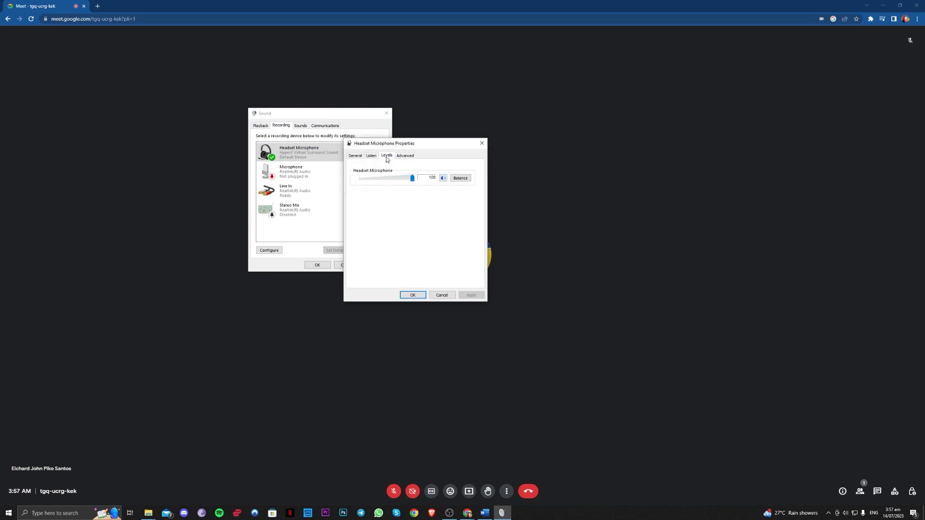
{"action": "left_click", "coordinate": [371, 156]}
{"action": "left_click", "coordinate": [363, 157]}
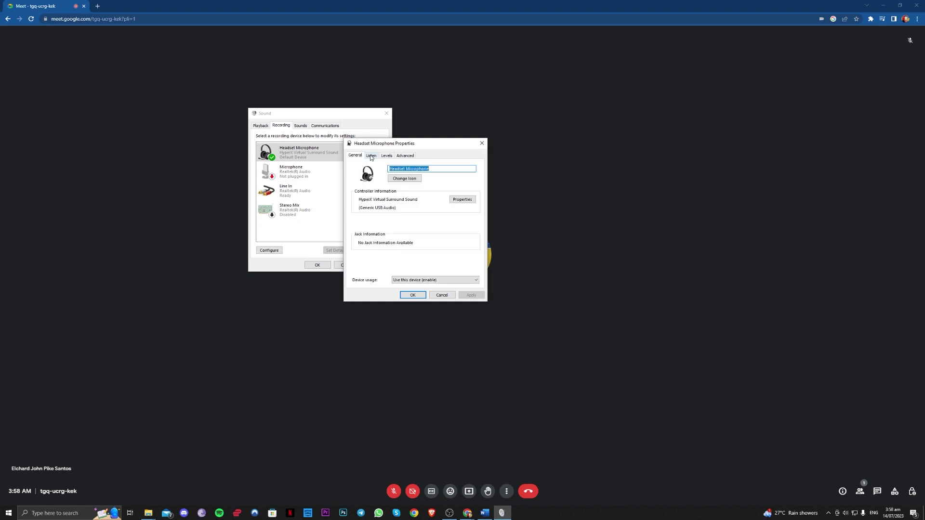
{"action": "left_click", "coordinate": [389, 157]}
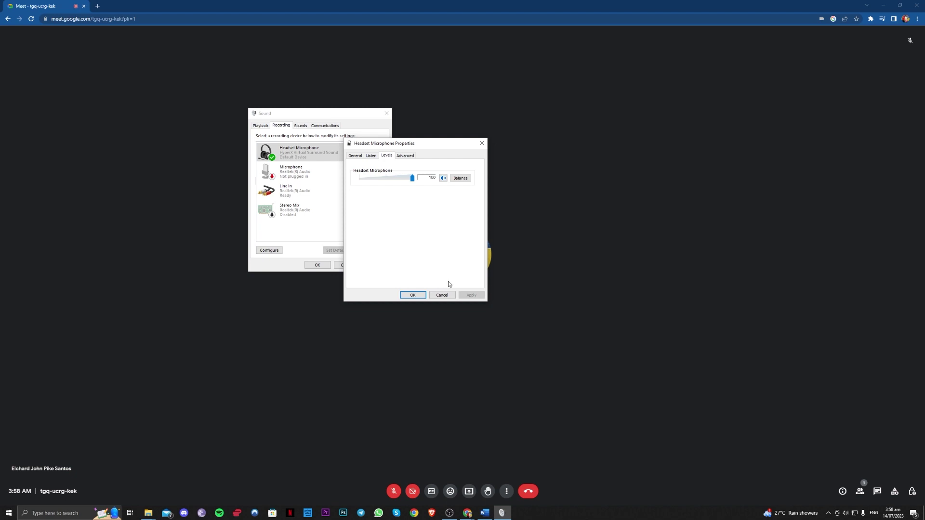
{"action": "left_click", "coordinate": [413, 295]}
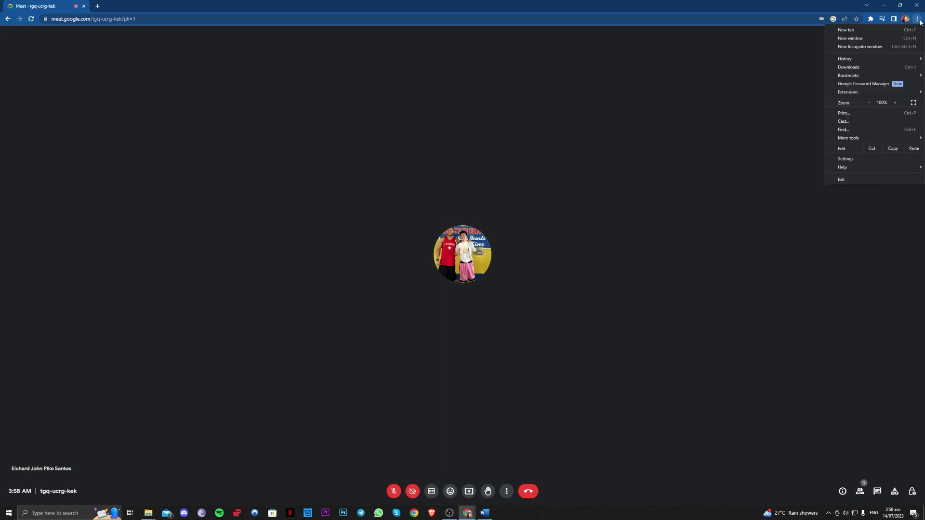
Step: Go to Chrome's Privacy and security site settings and scroll to the Permissions list
{"action": "left_click", "coordinate": [862, 159]}
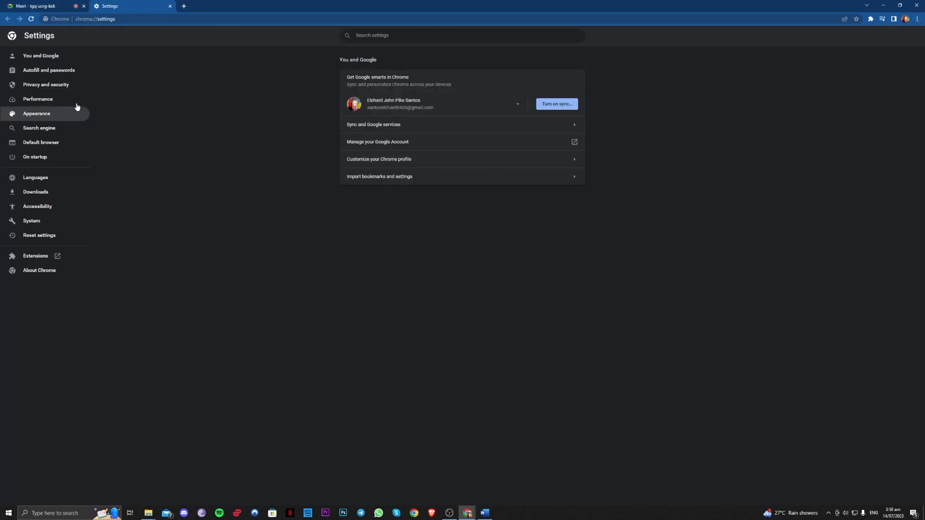
{"action": "left_click", "coordinate": [72, 85]}
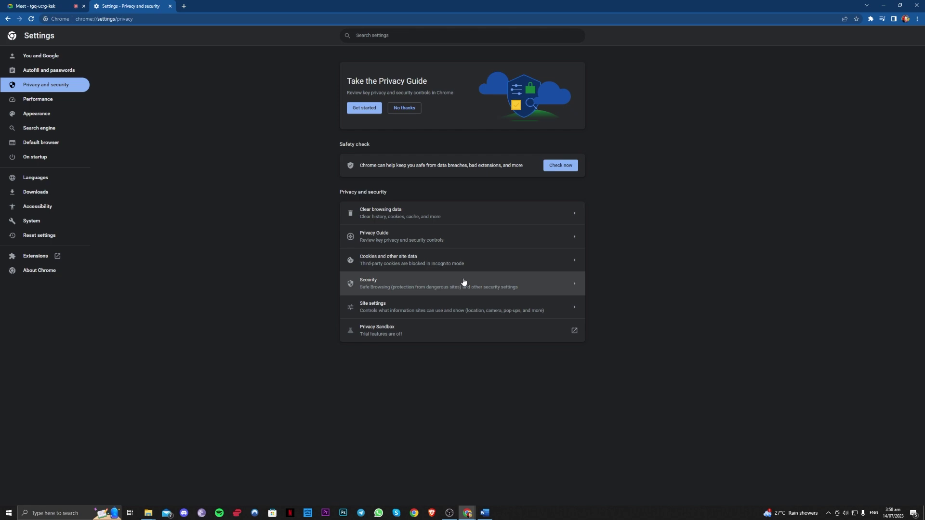
{"action": "left_click", "coordinate": [458, 303]}
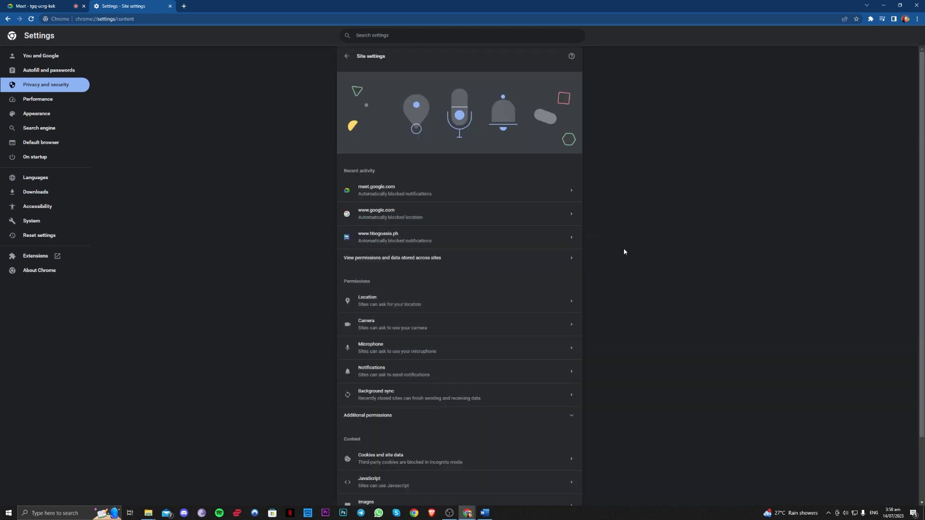
{"action": "scroll", "coordinate": [624, 250], "scroll_direction": "down", "scroll_amount": 1}
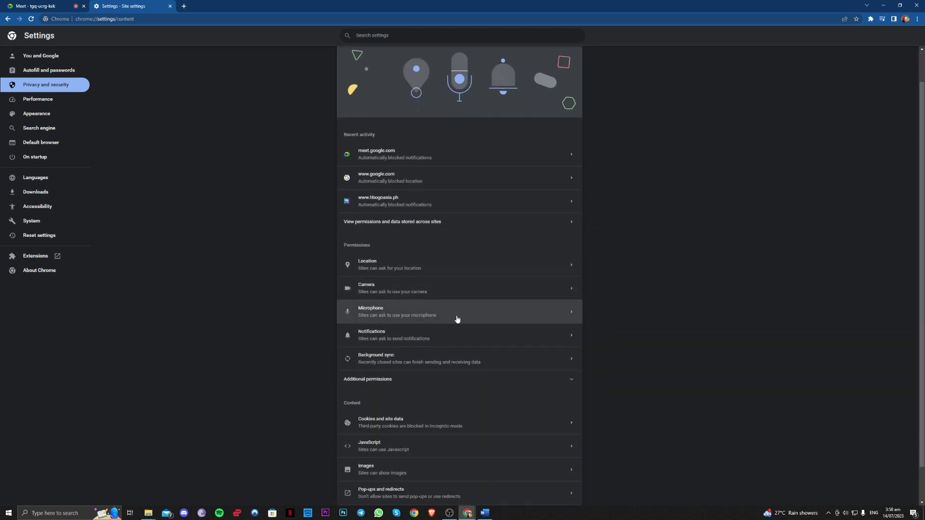
Step: Open Chrome's Microphone permissions and keep the default headset as the input device
{"action": "left_click", "coordinate": [421, 318]}
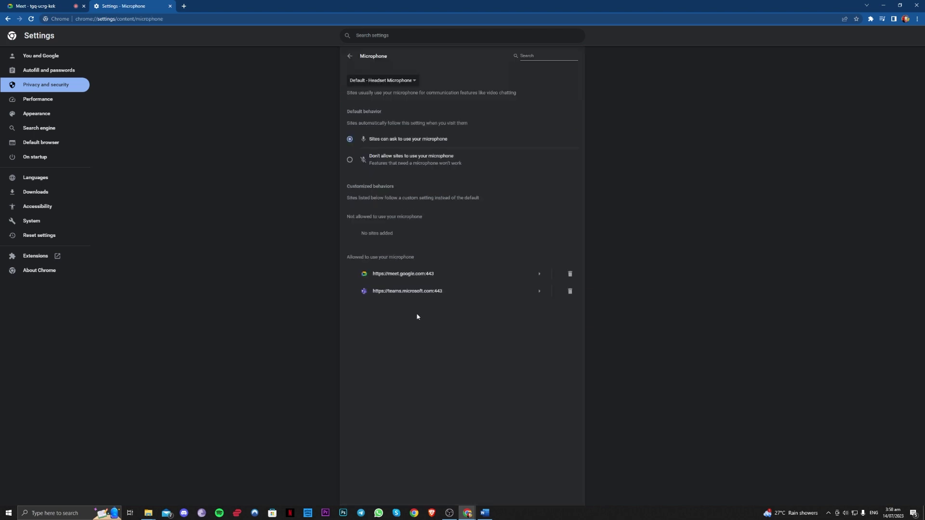
{"action": "left_click", "coordinate": [391, 82]}
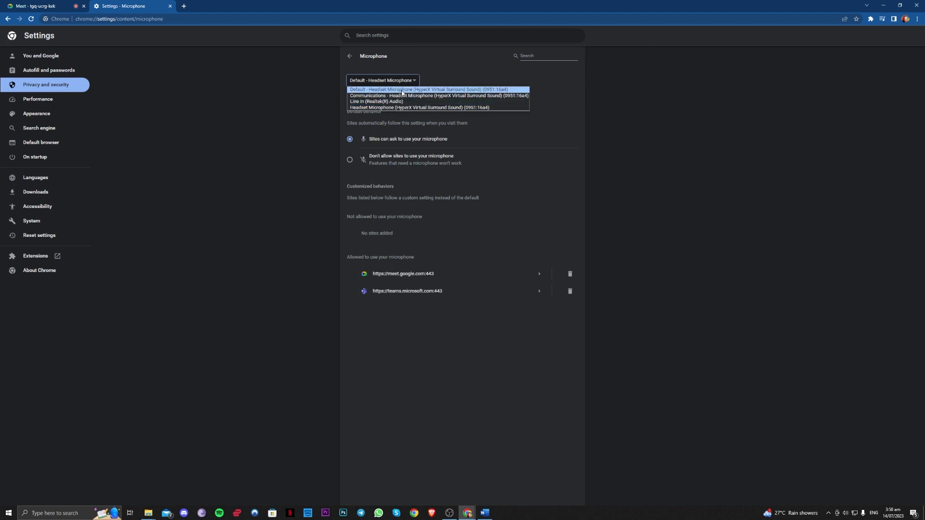
{"action": "left_click", "coordinate": [468, 79]}
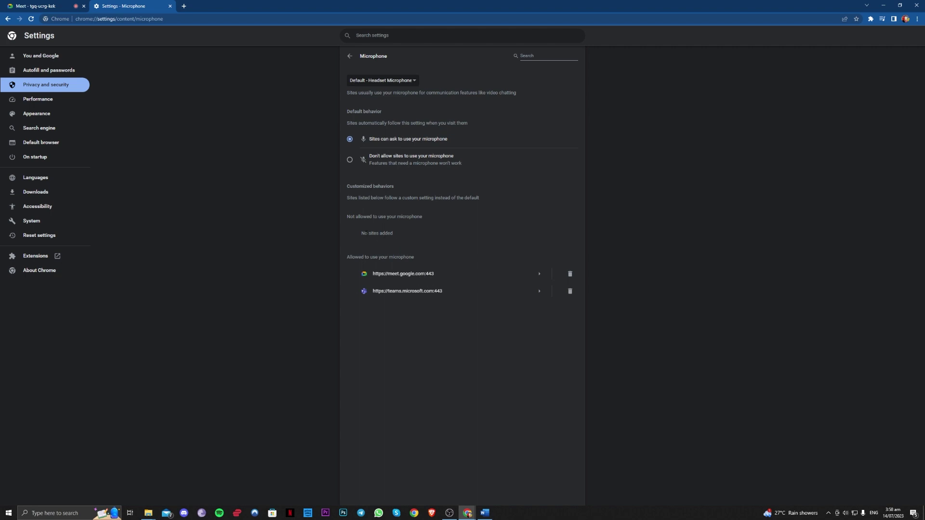
{"action": "left_click_drag", "start_coordinate": [364, 219], "coordinate": [436, 222]}
{"action": "left_click", "coordinate": [387, 218]}
Step: Set meet.google.com's microphone permission to Allow, then open Windows search
{"action": "left_click", "coordinate": [432, 275]}
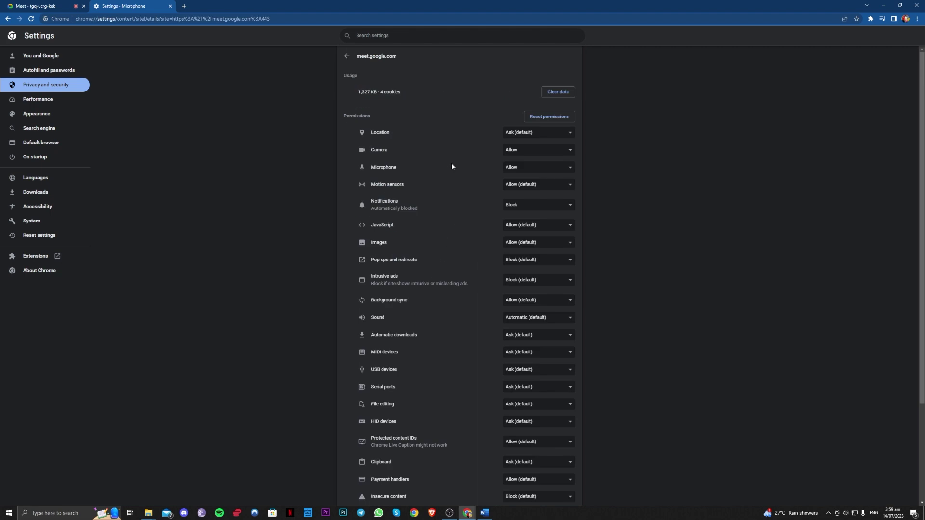
{"action": "left_click", "coordinate": [535, 168]}
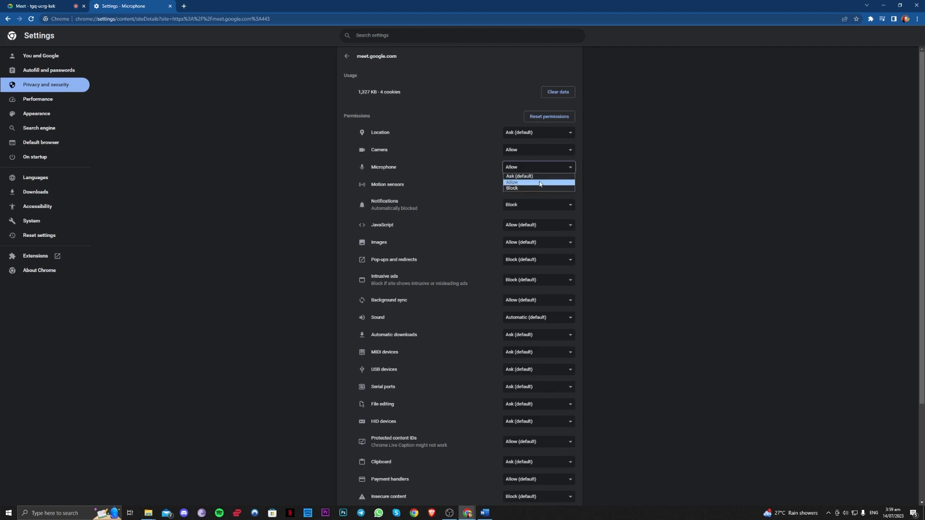
{"action": "left_click", "coordinate": [753, 168]}
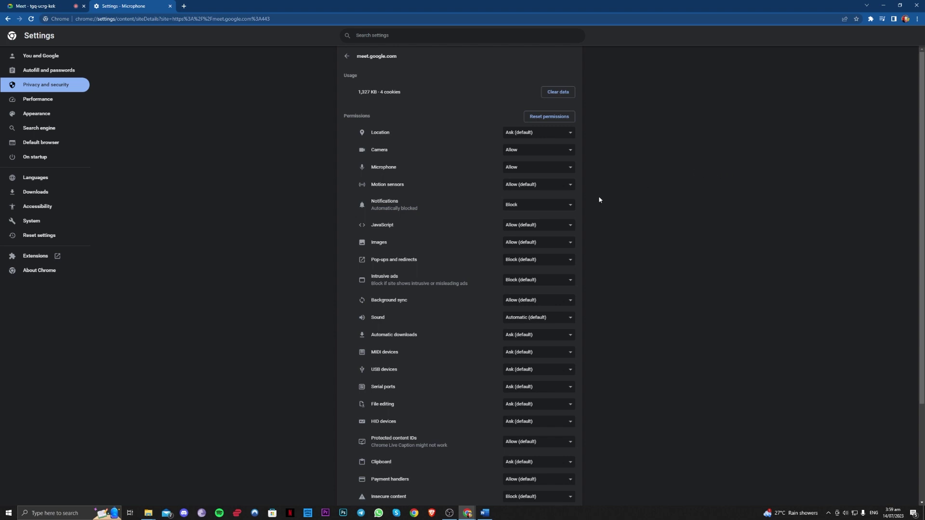
{"action": "left_click", "coordinate": [65, 512]}
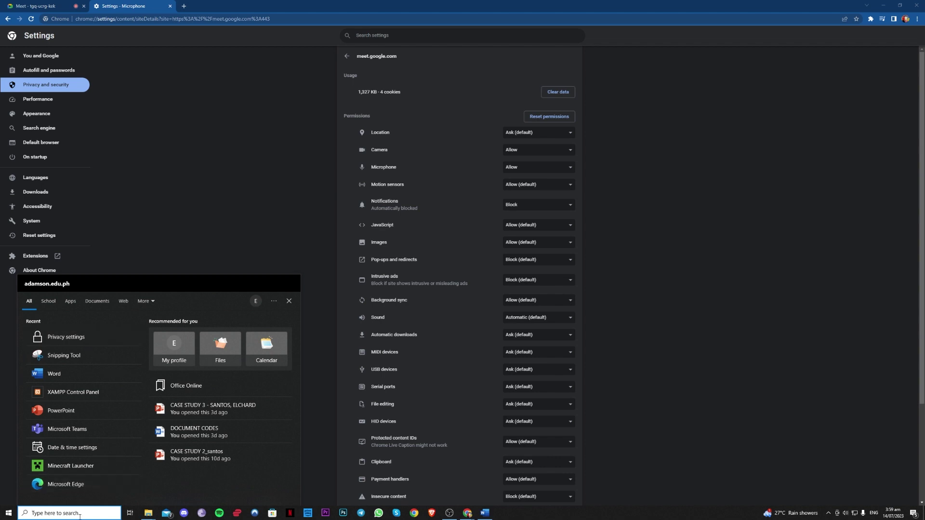
Step: Search 'PRI' to open Windows Privacy settings and its Microphone page
{"action": "type", "text": "PRI"}
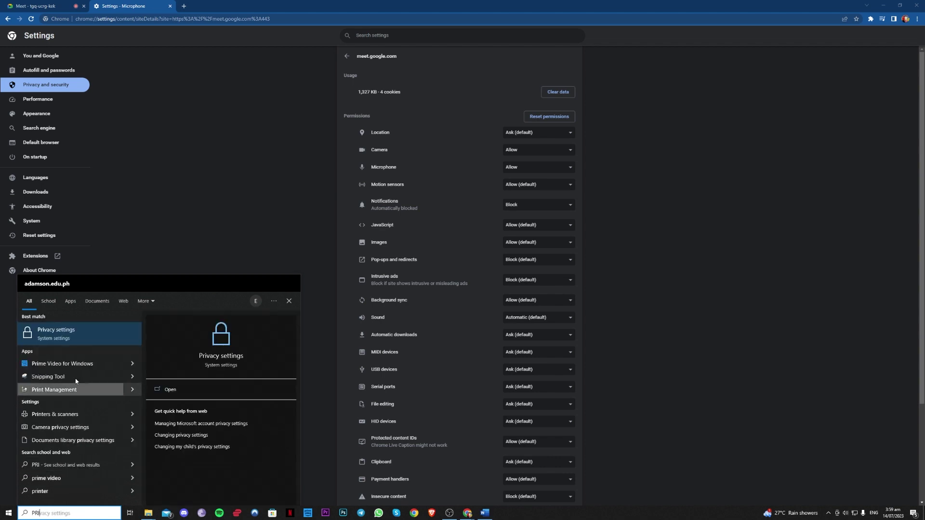
{"action": "left_click", "coordinate": [77, 340]}
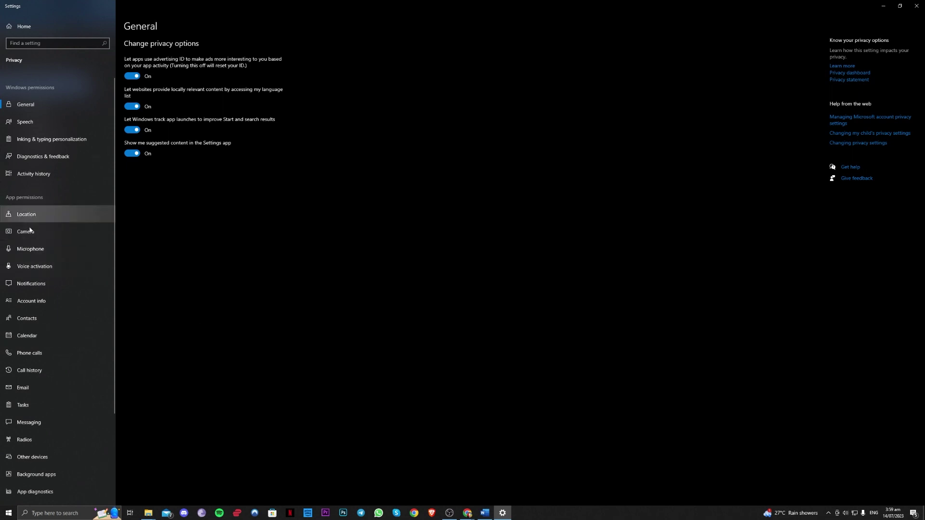
{"action": "left_click", "coordinate": [35, 254]}
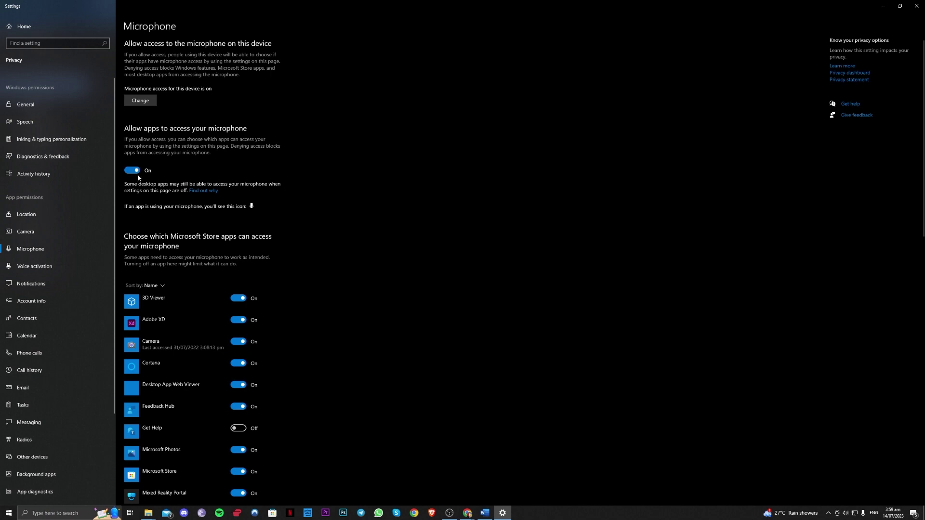
Step: Verify app and desktop-app microphone access are On and view Google Chrome's access details
{"action": "scroll", "coordinate": [323, 274], "scroll_direction": "down", "scroll_amount": 15}
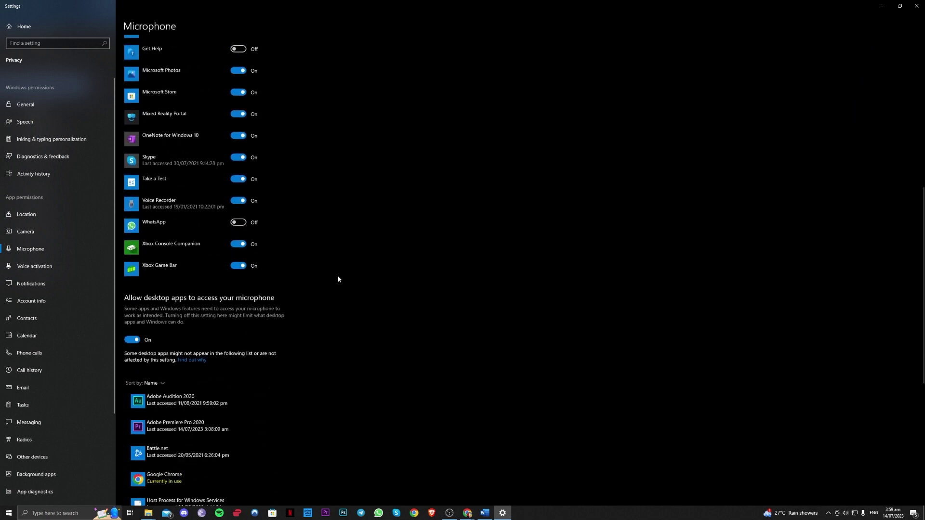
{"action": "scroll", "coordinate": [302, 267], "scroll_direction": "up", "scroll_amount": 4}
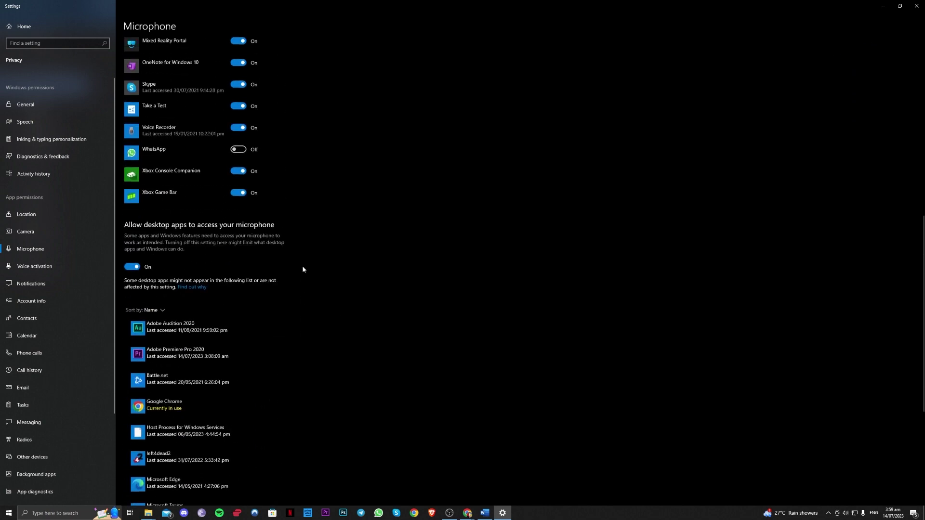
{"action": "scroll", "coordinate": [303, 270], "scroll_direction": "down", "scroll_amount": 5}
{"action": "scroll", "coordinate": [275, 264], "scroll_direction": "up", "scroll_amount": 6}
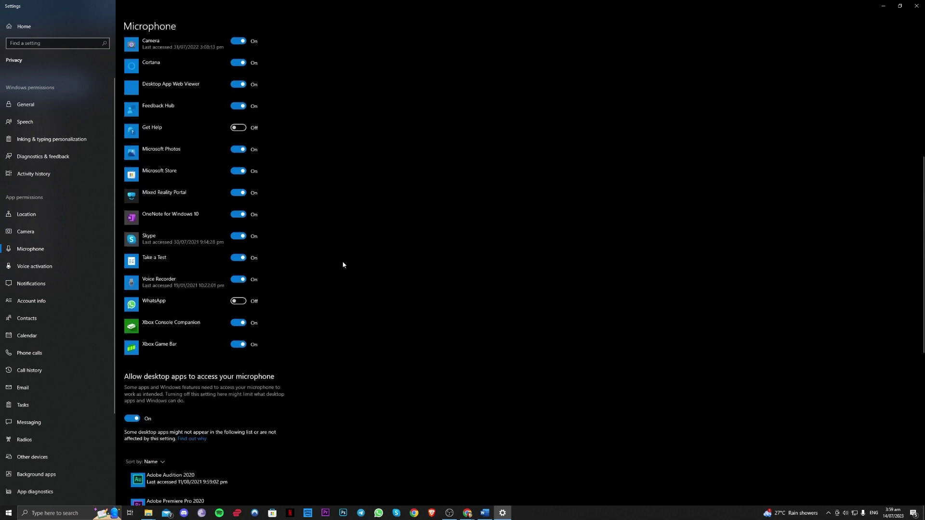
{"action": "scroll", "coordinate": [343, 263], "scroll_direction": "up", "scroll_amount": 8}
{"action": "scroll", "coordinate": [343, 263], "scroll_direction": "down", "scroll_amount": 10}
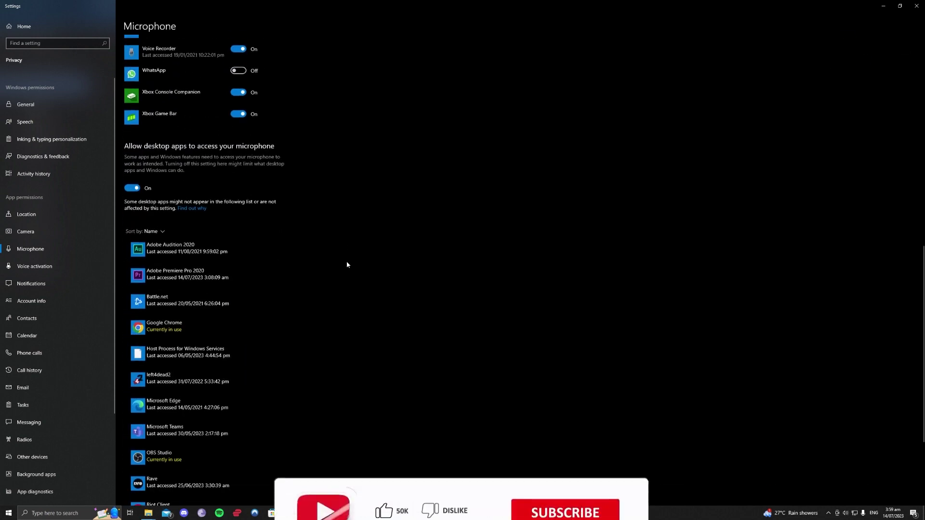
{"action": "left_click", "coordinate": [194, 328]}
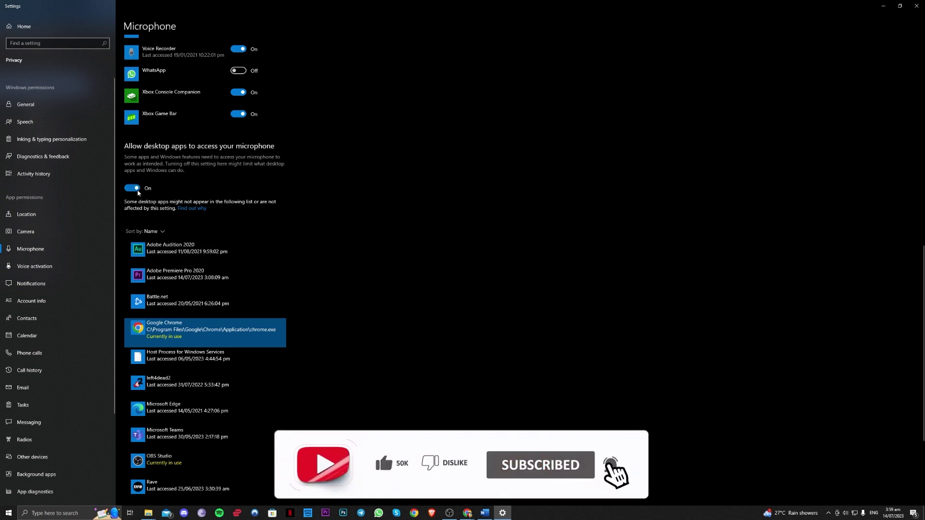
{"action": "scroll", "coordinate": [492, 260], "scroll_direction": "up", "scroll_amount": 15}
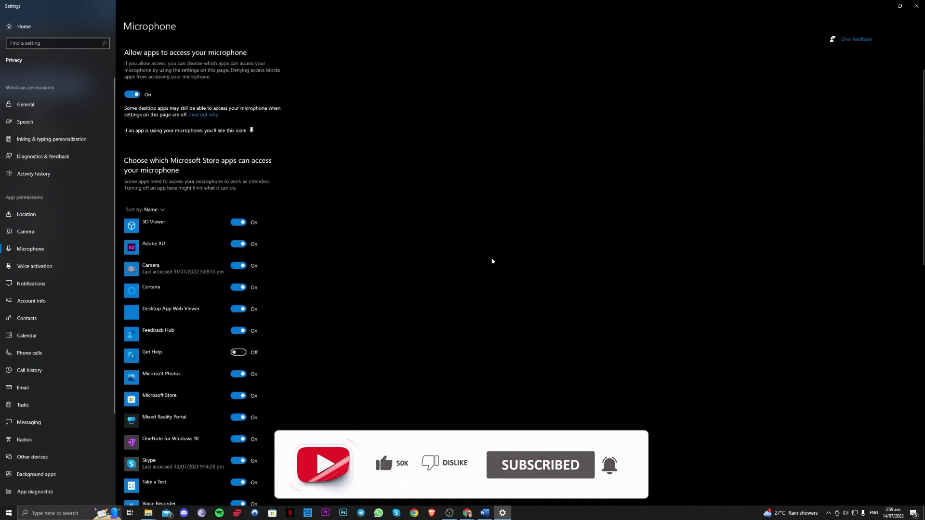